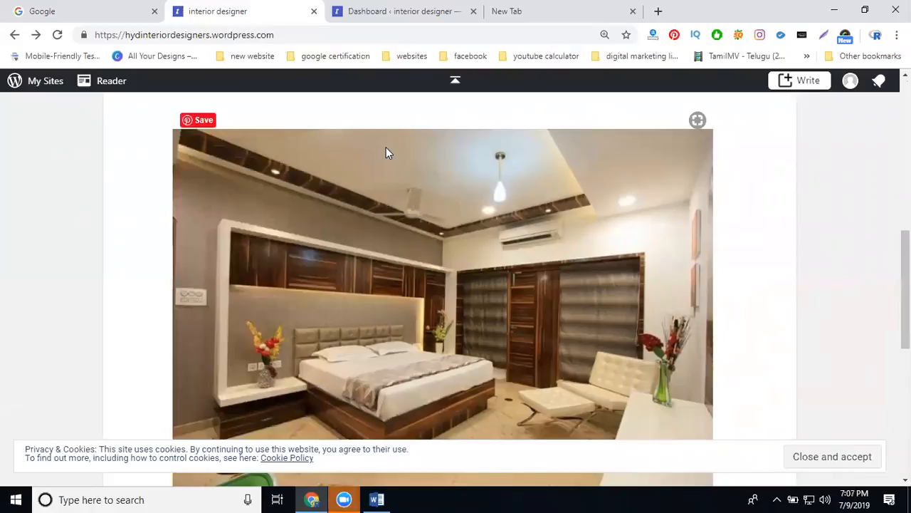
Switch to the site's WordPress dashboard and open the Widgets settings under Appearance.
{"action": "left_click", "coordinate": [380, 16]}
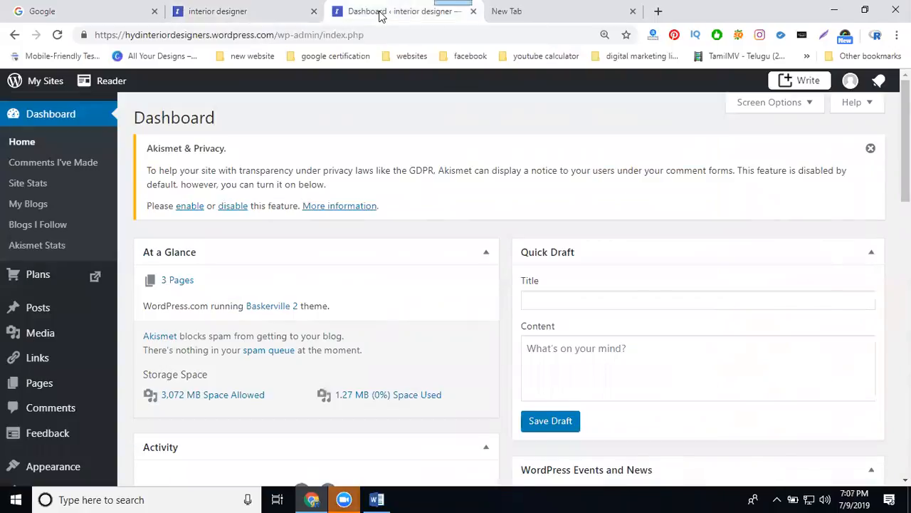
{"action": "scroll", "coordinate": [176, 256], "scroll_direction": "down", "scroll_amount": 3}
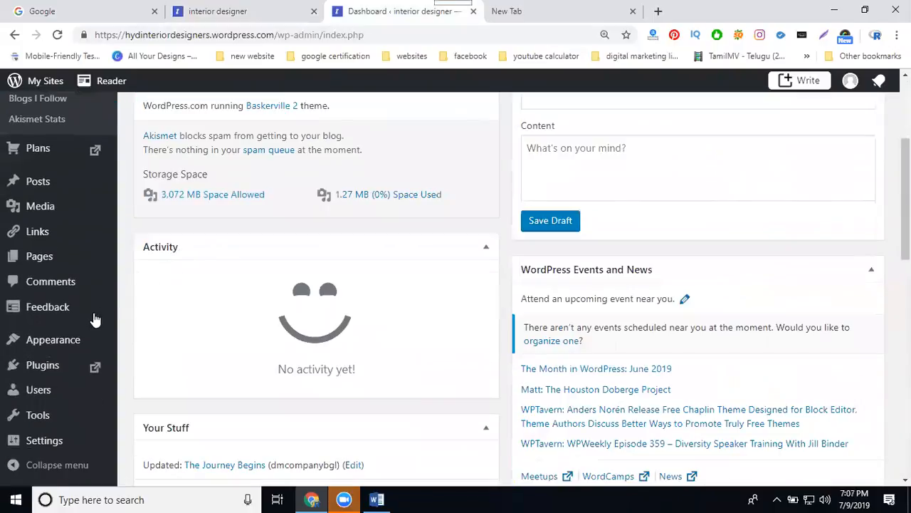
{"action": "mouse_move", "coordinate": [62, 344]}
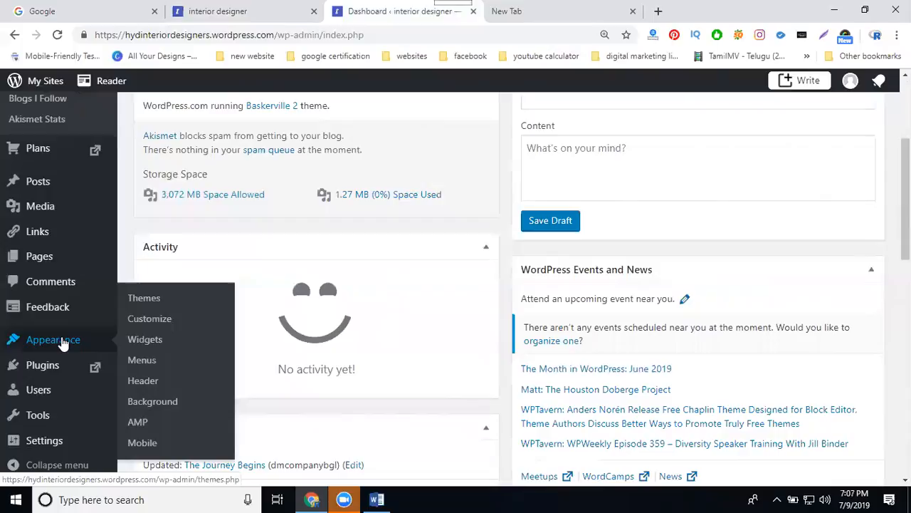
{"action": "left_click", "coordinate": [140, 342]}
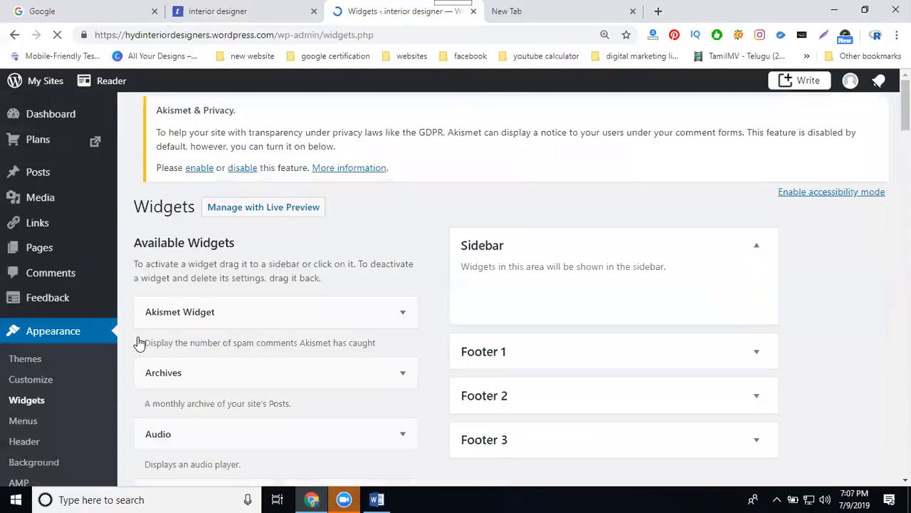
Look through the whole list of available widgets and the sidebar and footer areas they can be placed in.
{"action": "scroll", "coordinate": [818, 267], "scroll_direction": "down", "scroll_amount": 2}
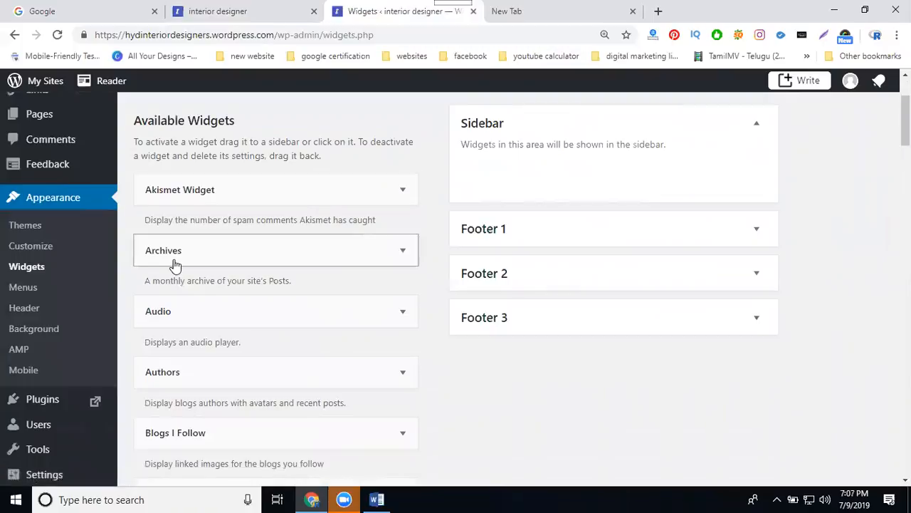
{"action": "scroll", "coordinate": [178, 317], "scroll_direction": "down", "scroll_amount": 2}
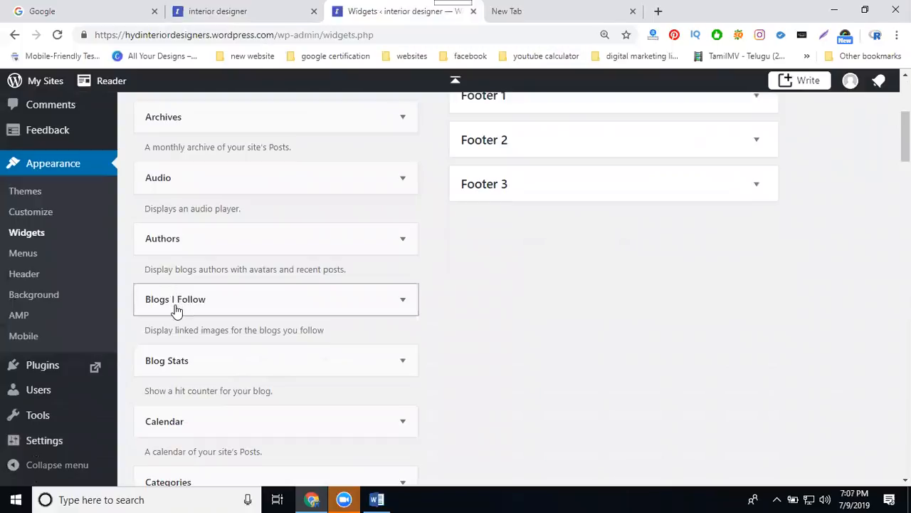
{"action": "scroll", "coordinate": [177, 311], "scroll_direction": "down", "scroll_amount": 2}
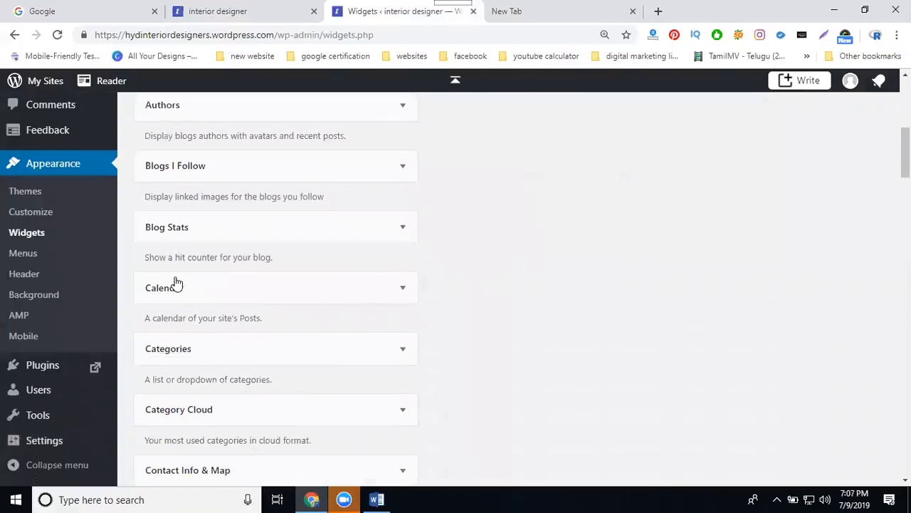
{"action": "scroll", "coordinate": [177, 293], "scroll_direction": "down", "scroll_amount": 1}
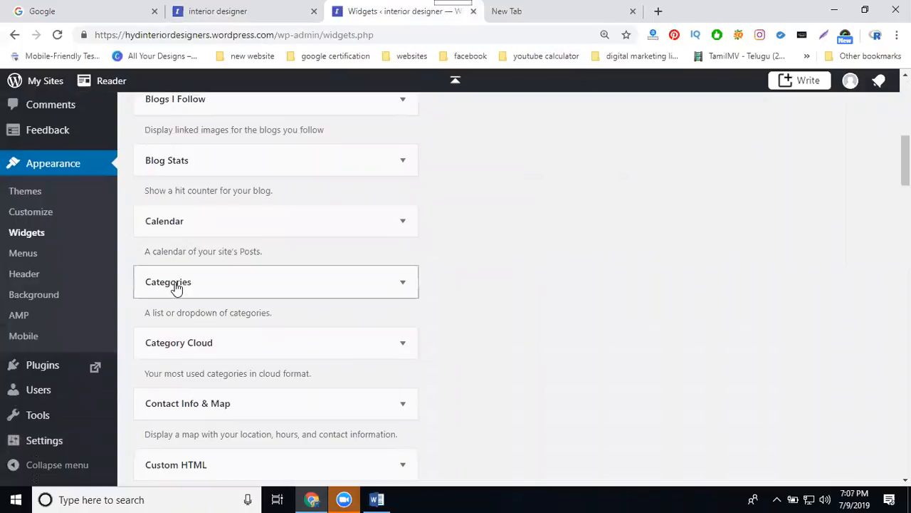
{"action": "scroll", "coordinate": [175, 288], "scroll_direction": "down", "scroll_amount": 2}
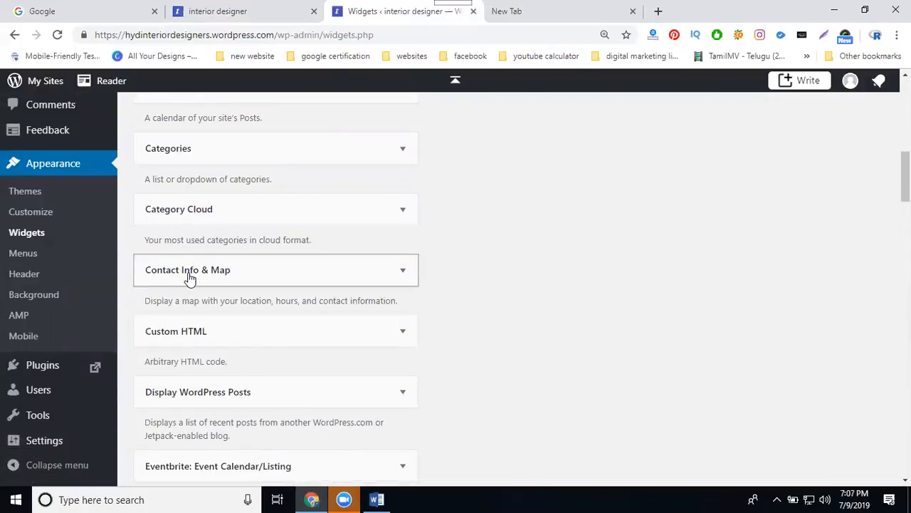
{"action": "scroll", "coordinate": [187, 279], "scroll_direction": "down", "scroll_amount": 1}
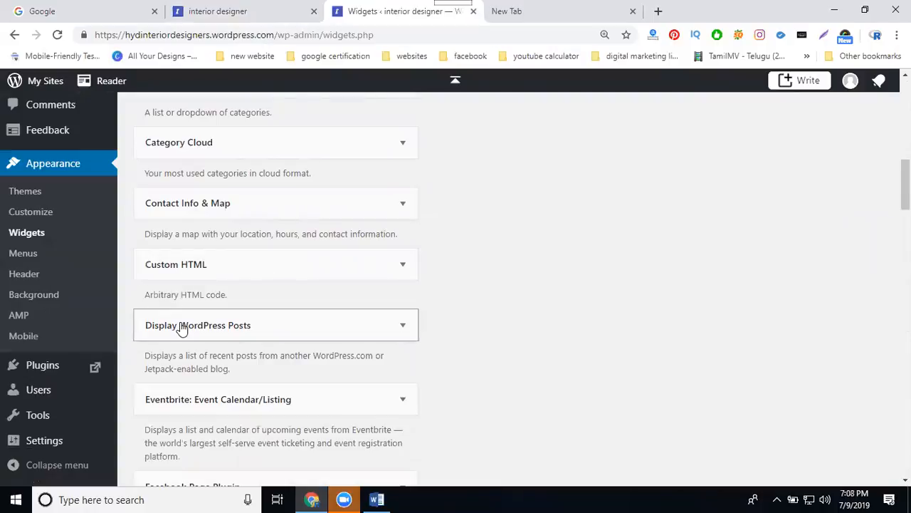
{"action": "scroll", "coordinate": [182, 329], "scroll_direction": "down", "scroll_amount": 2}
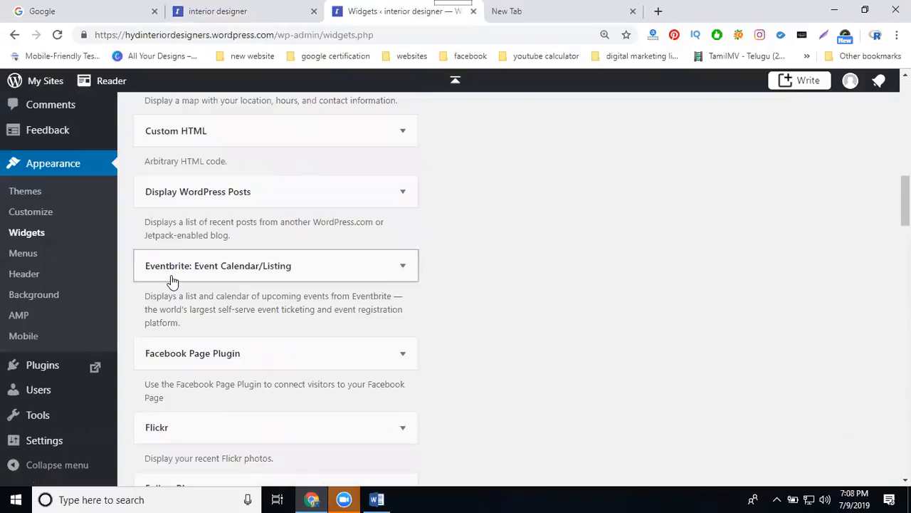
{"action": "scroll", "coordinate": [171, 279], "scroll_direction": "down", "scroll_amount": 1}
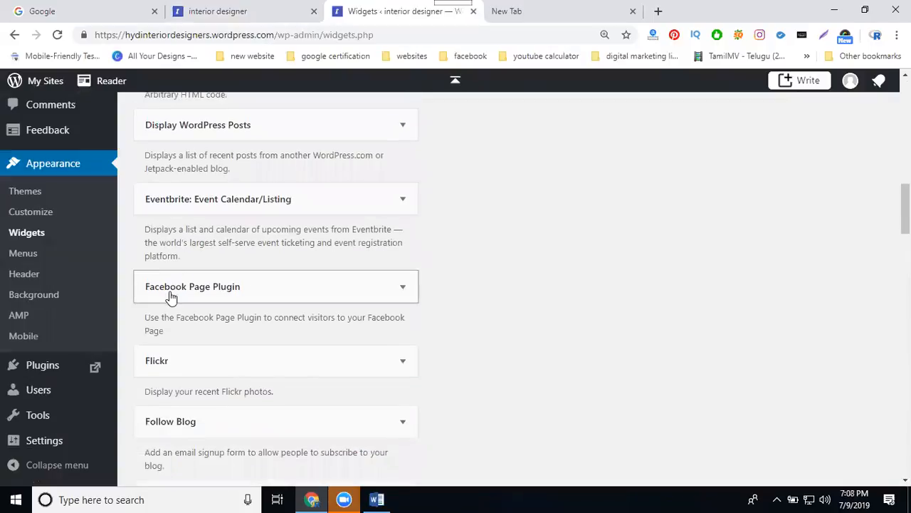
{"action": "scroll", "coordinate": [171, 292], "scroll_direction": "down", "scroll_amount": 2}
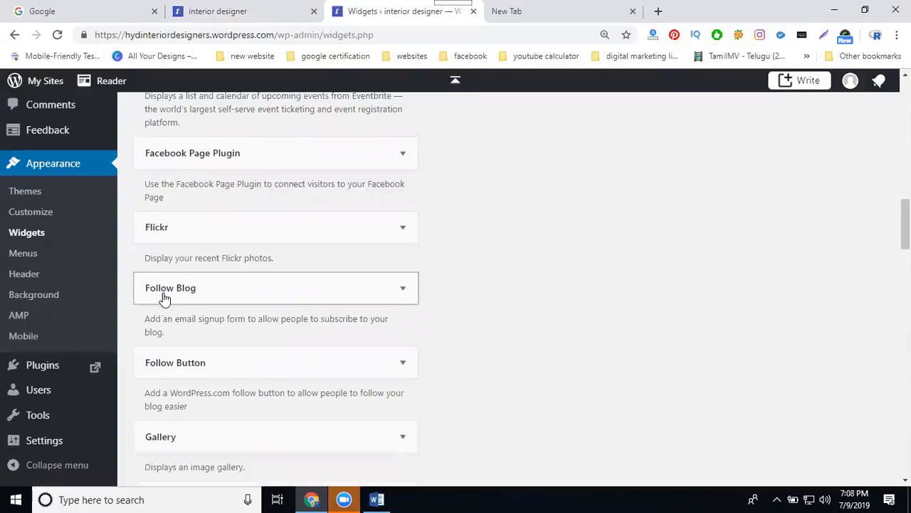
{"action": "scroll", "coordinate": [166, 299], "scroll_direction": "down", "scroll_amount": 1}
{"action": "scroll", "coordinate": [165, 302], "scroll_direction": "down", "scroll_amount": 2}
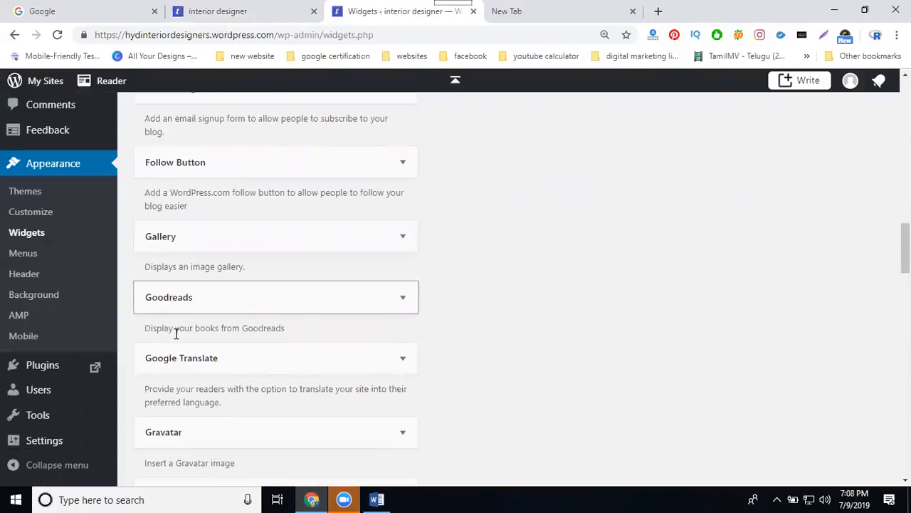
{"action": "scroll", "coordinate": [180, 361], "scroll_direction": "down", "scroll_amount": 2}
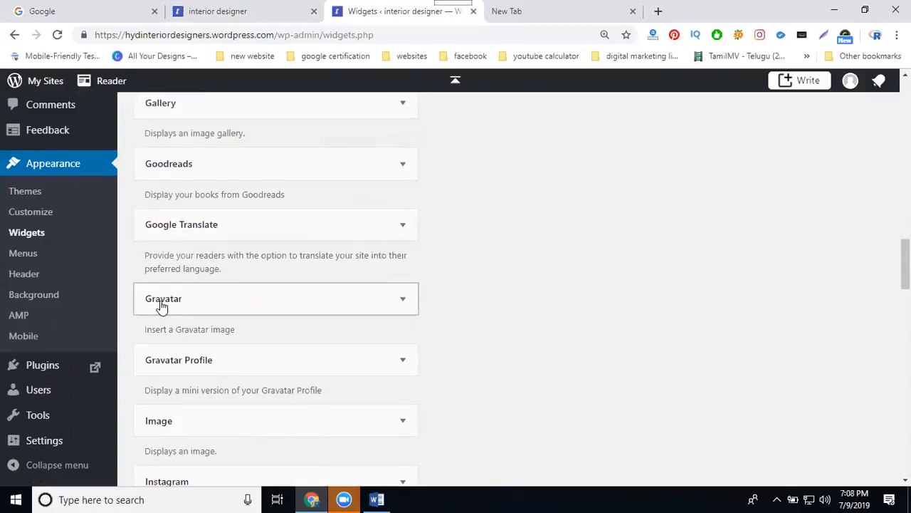
{"action": "scroll", "coordinate": [162, 305], "scroll_direction": "down", "scroll_amount": 2}
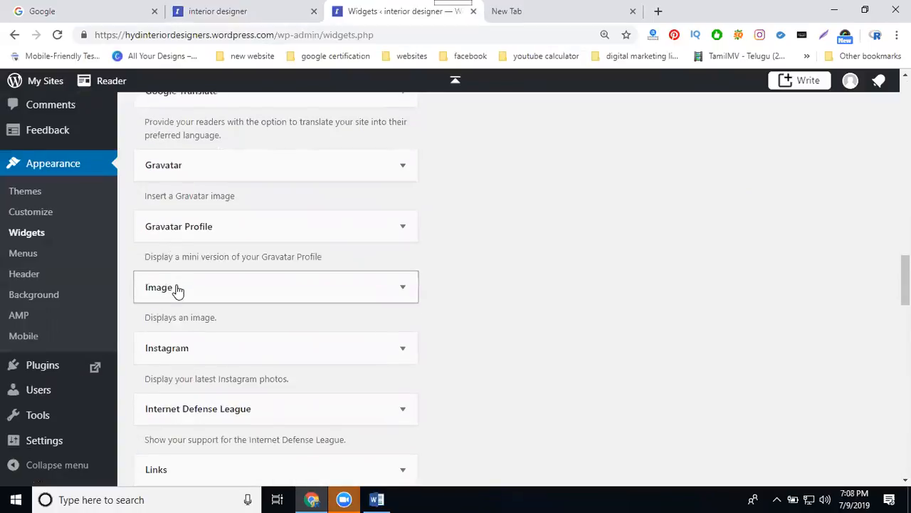
{"action": "scroll", "coordinate": [177, 349], "scroll_direction": "down", "scroll_amount": 2}
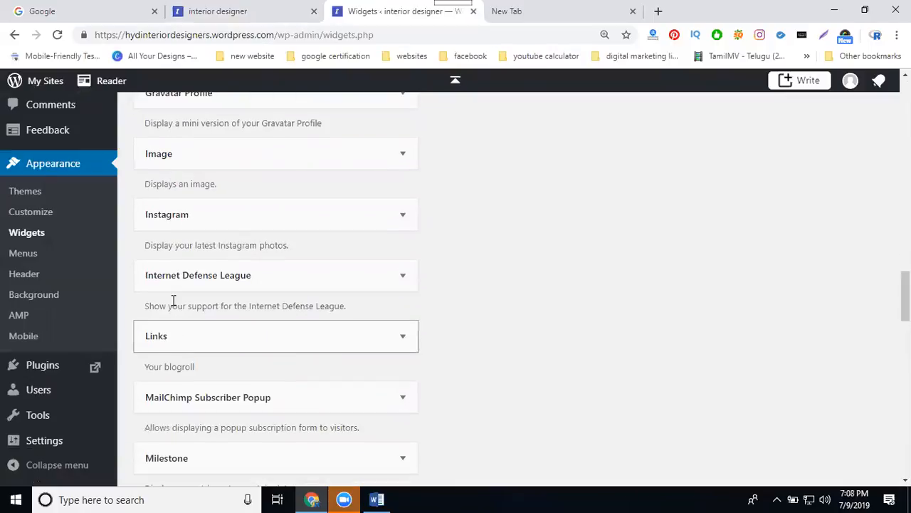
{"action": "scroll", "coordinate": [173, 280], "scroll_direction": "down", "scroll_amount": 7}
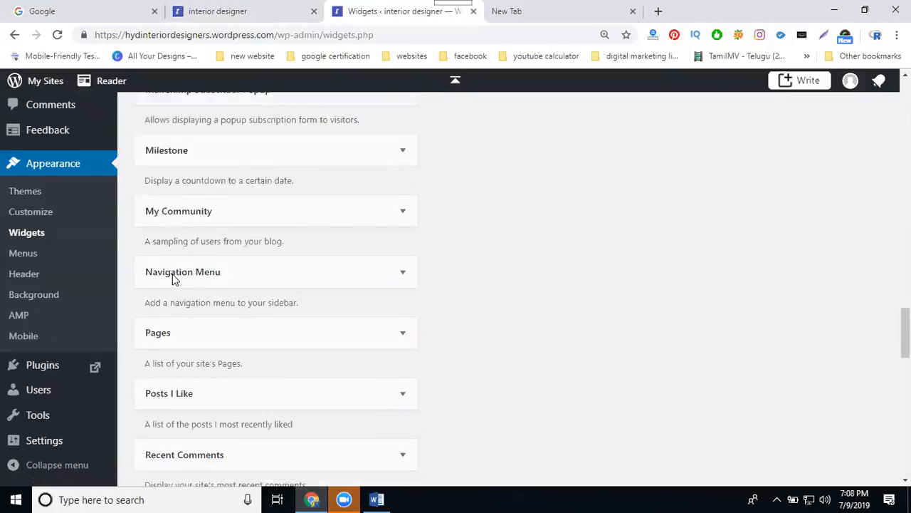
{"action": "scroll", "coordinate": [173, 280], "scroll_direction": "down", "scroll_amount": 2}
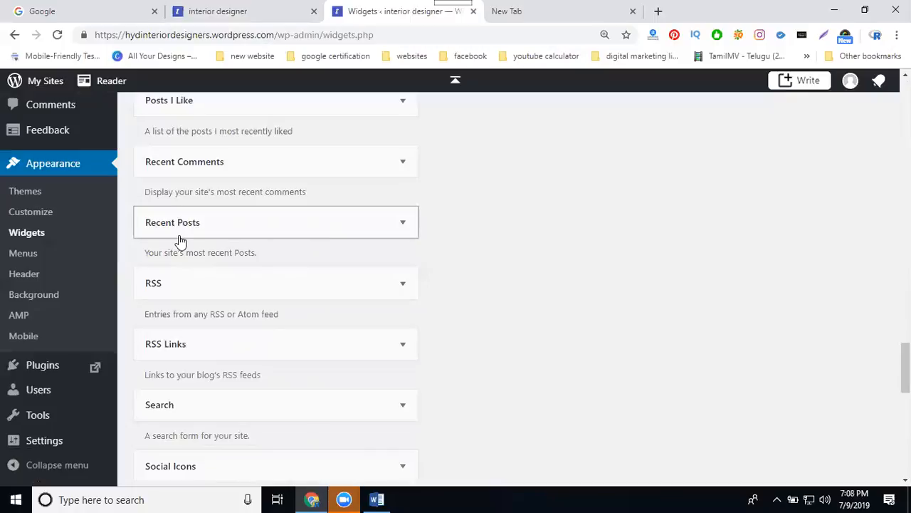
{"action": "scroll", "coordinate": [180, 241], "scroll_direction": "down", "scroll_amount": 9}
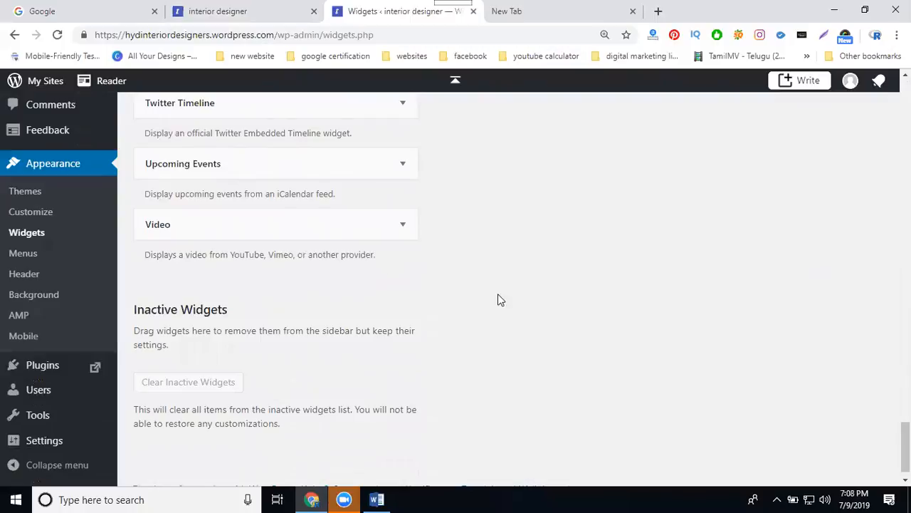
{"action": "scroll", "coordinate": [581, 308], "scroll_direction": "up", "scroll_amount": 8}
{"action": "scroll", "coordinate": [581, 308], "scroll_direction": "up", "scroll_amount": 10}
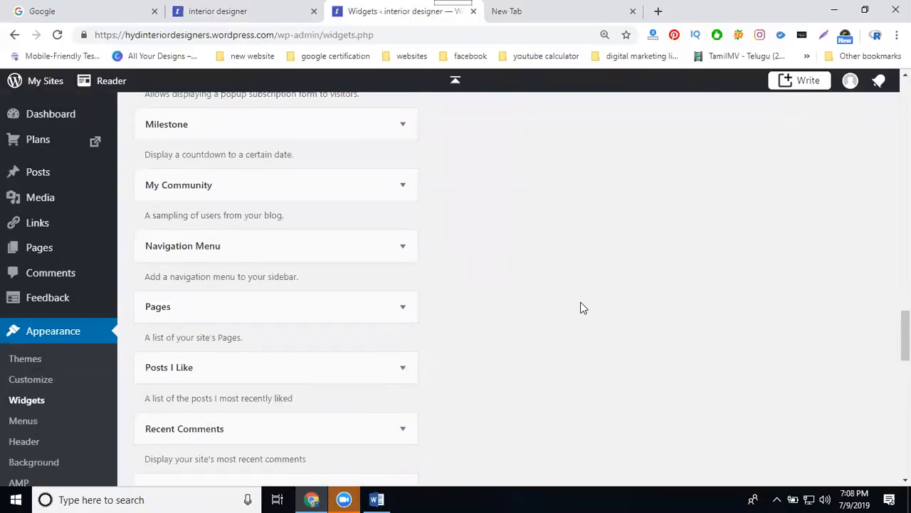
{"action": "scroll", "coordinate": [580, 307], "scroll_direction": "up", "scroll_amount": 10}
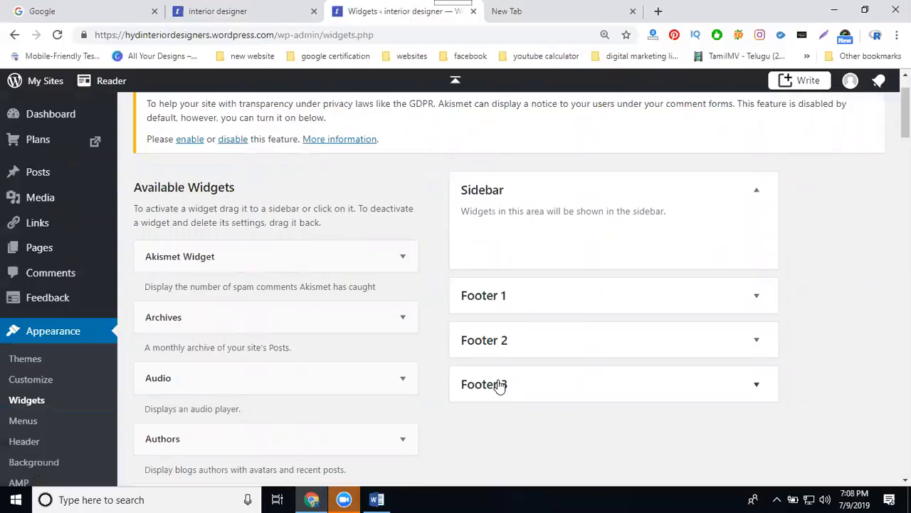
Add a Custom HTML widget to the Footer 1 area and delete that widget again.
{"action": "scroll", "coordinate": [397, 317], "scroll_direction": "down", "scroll_amount": 5}
{"action": "scroll", "coordinate": [388, 299], "scroll_direction": "down", "scroll_amount": 3}
{"action": "left_click", "coordinate": [356, 270]}
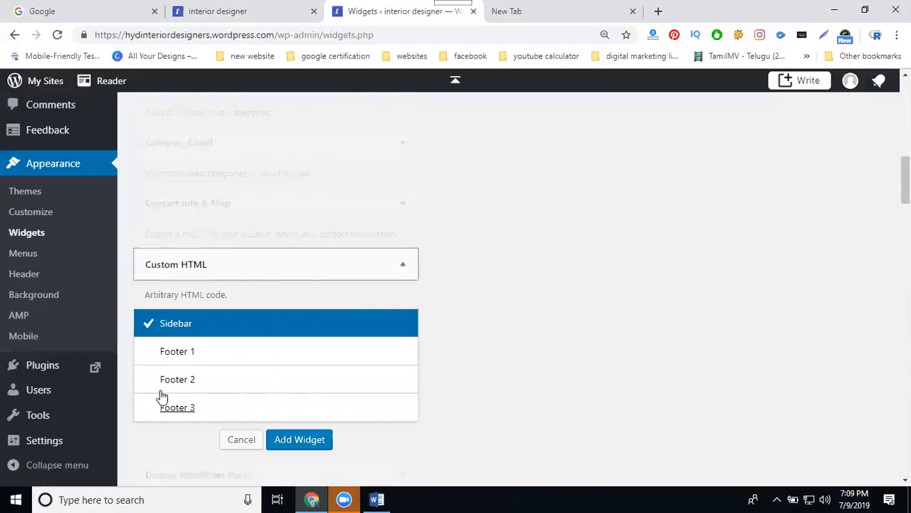
{"action": "left_click", "coordinate": [171, 352]}
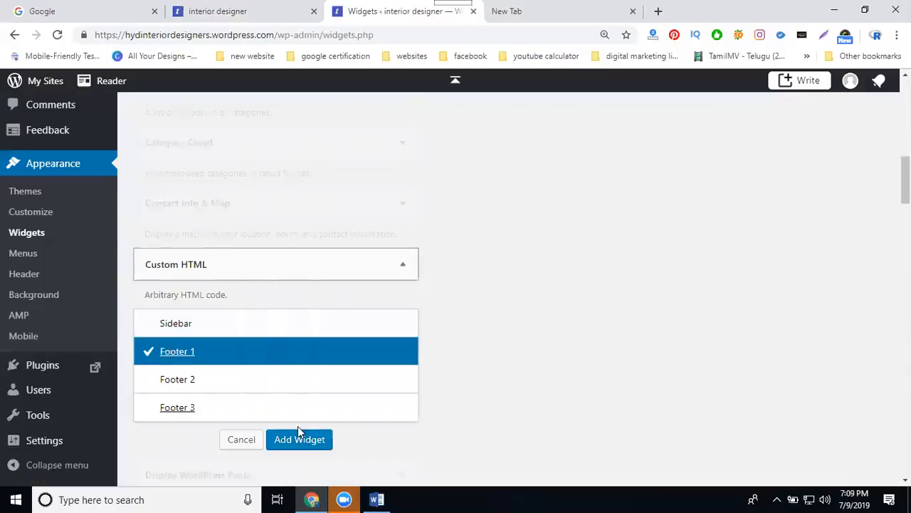
{"action": "left_click", "coordinate": [298, 438]}
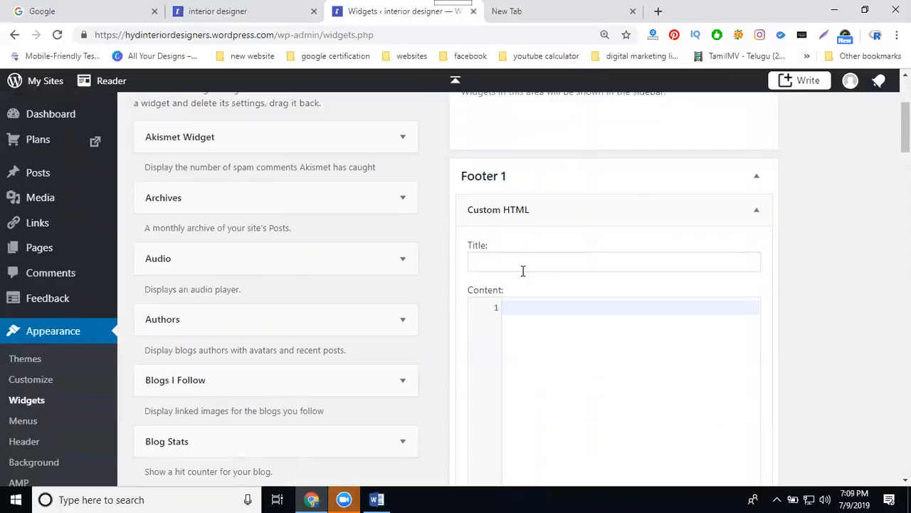
{"action": "scroll", "coordinate": [512, 279], "scroll_direction": "down", "scroll_amount": 3}
{"action": "left_click", "coordinate": [480, 269]}
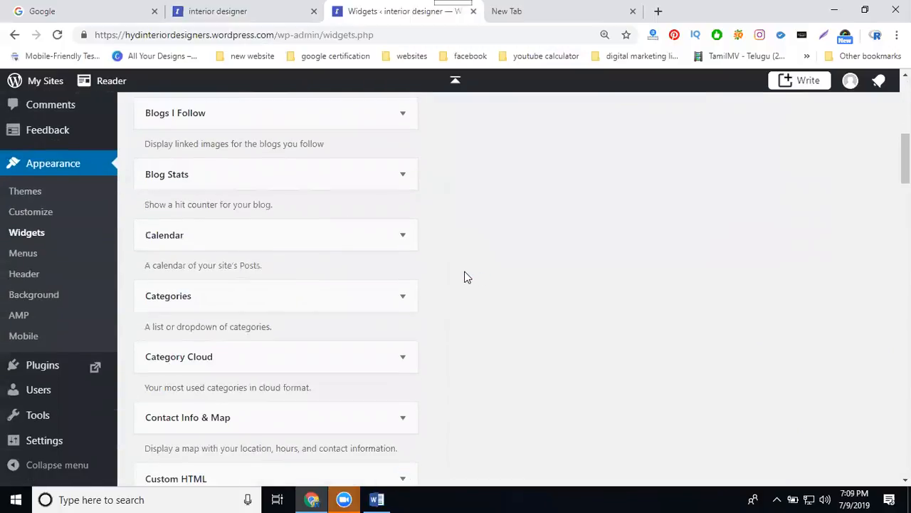
Add an Image widget to the Footer 1 area.
{"action": "scroll", "coordinate": [464, 276], "scroll_direction": "down", "scroll_amount": 3}
{"action": "scroll", "coordinate": [481, 291], "scroll_direction": "down", "scroll_amount": 4}
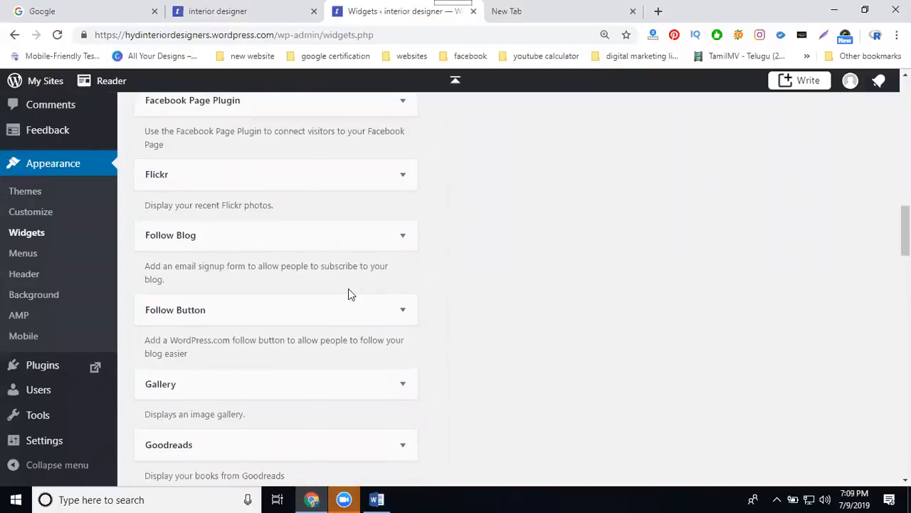
{"action": "scroll", "coordinate": [359, 296], "scroll_direction": "down", "scroll_amount": 3}
{"action": "scroll", "coordinate": [339, 296], "scroll_direction": "down", "scroll_amount": 3}
{"action": "left_click", "coordinate": [220, 176]}
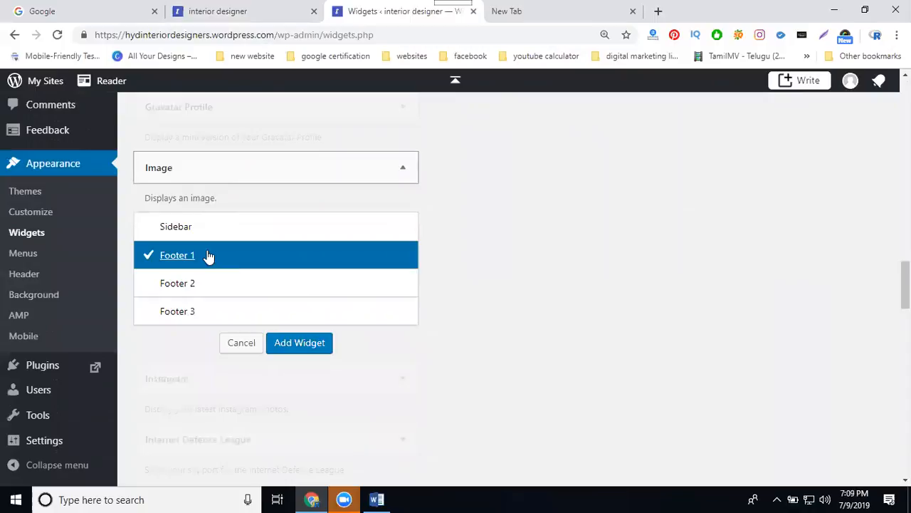
{"action": "left_click", "coordinate": [300, 345]}
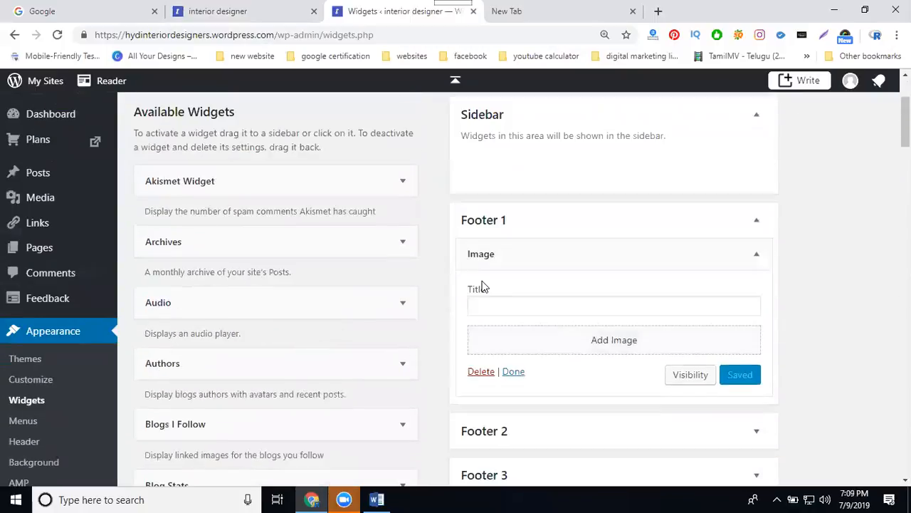
Insert the bedroom photo from the media library into the Footer 1 Image widget and enter the widget's title.
{"action": "left_click", "coordinate": [589, 345]}
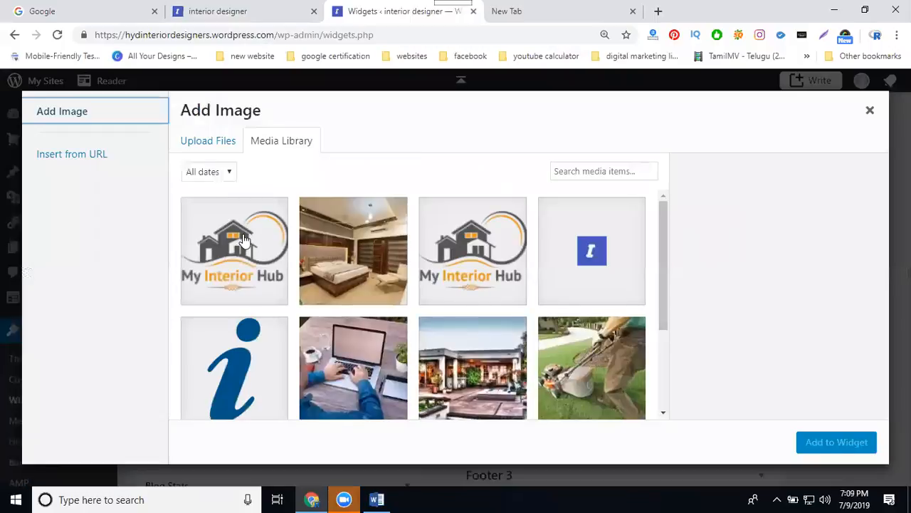
{"action": "left_click", "coordinate": [346, 251]}
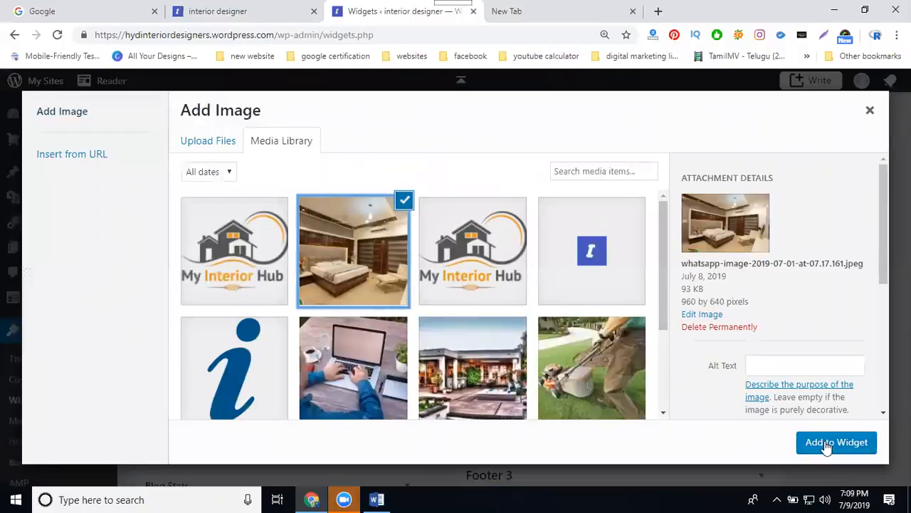
{"action": "left_click", "coordinate": [826, 442]}
{"action": "scroll", "coordinate": [613, 291], "scroll_direction": "down", "scroll_amount": 2}
{"action": "left_click", "coordinate": [511, 174]}
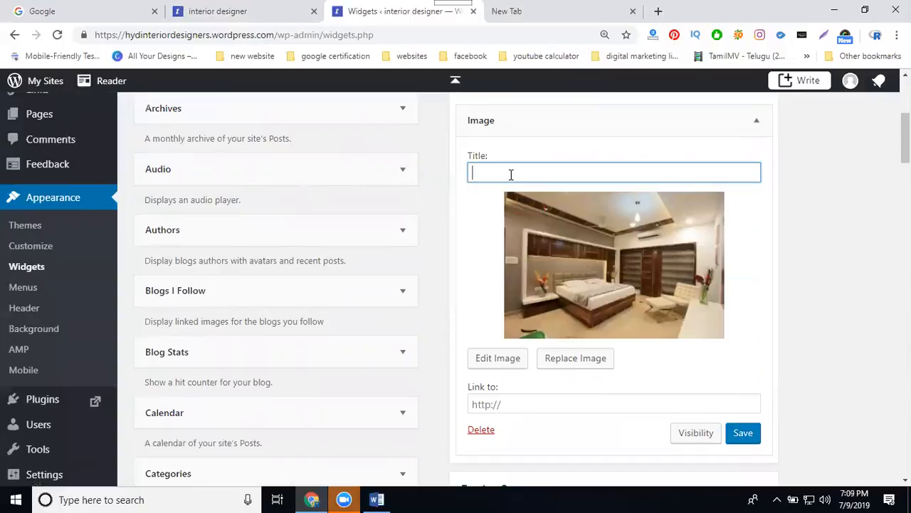
{"action": "type", "text": "erior D"}
Open myinteriorhub.com in the spare browser tab, copy its full web address and close that tab.
{"action": "left_click", "coordinate": [559, 7]}
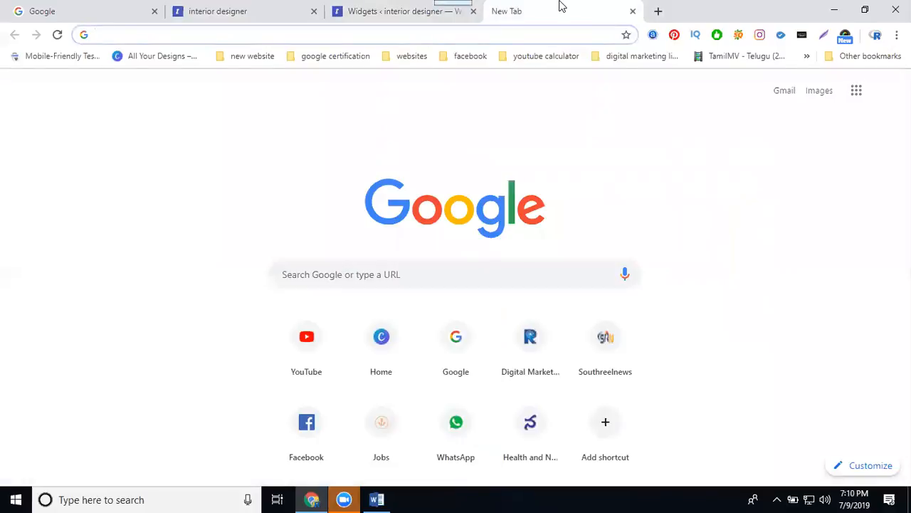
{"action": "type", "text": "m"}
{"action": "key", "text": "BackSpace"}
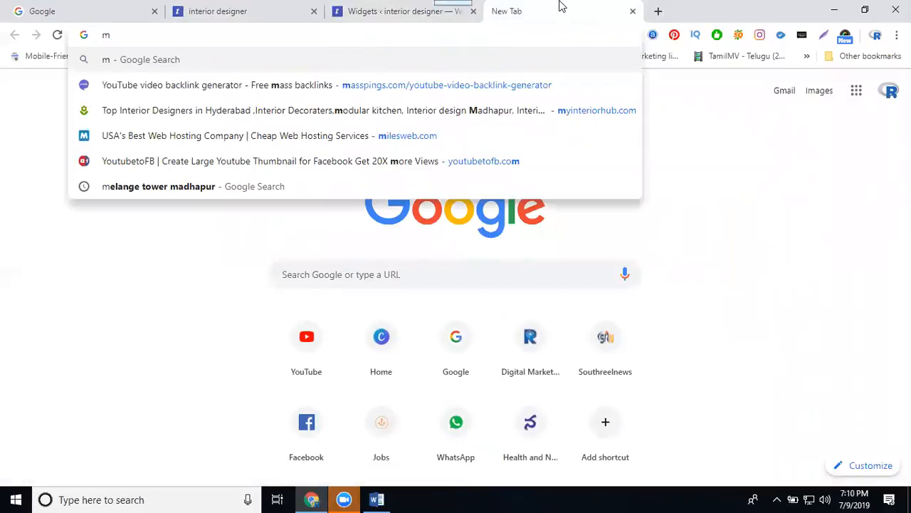
{"action": "type", "text": "yi"}
{"action": "key", "text": "ctrl+a"}
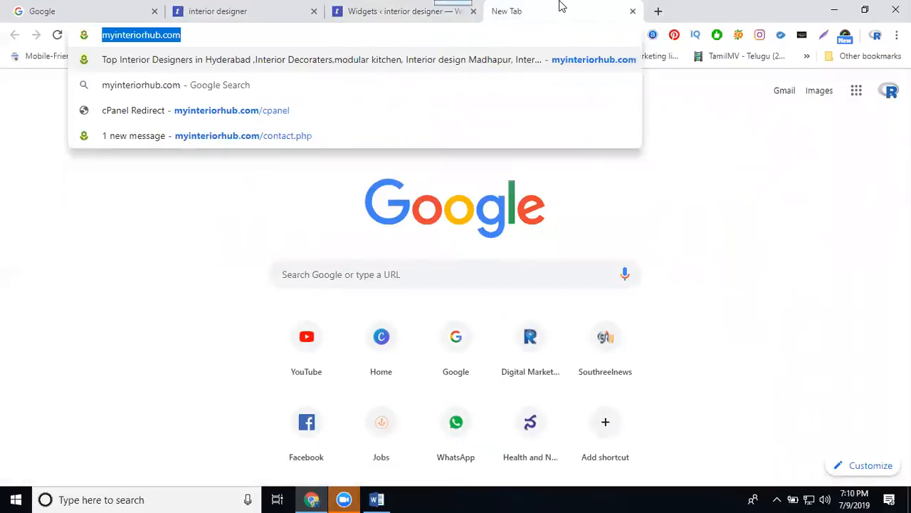
{"action": "key", "text": "Return"}
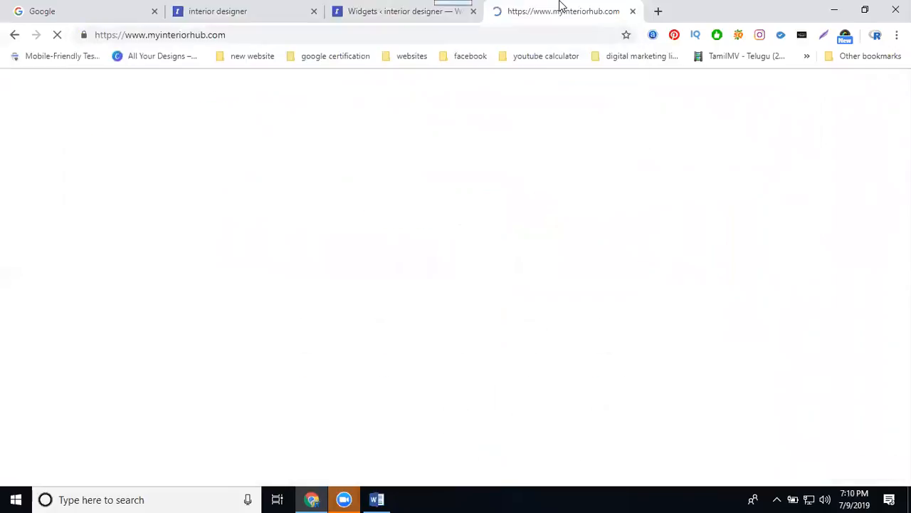
{"action": "left_click", "coordinate": [409, 36]}
{"action": "key", "text": "ctrl+c"}
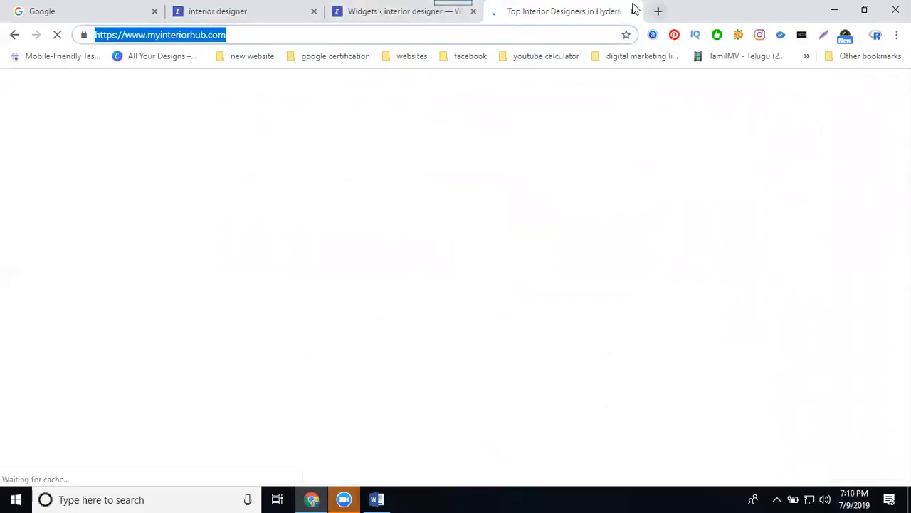
{"action": "left_click", "coordinate": [632, 12]}
{"action": "scroll", "coordinate": [507, 280], "scroll_direction": "down", "scroll_amount": 2}
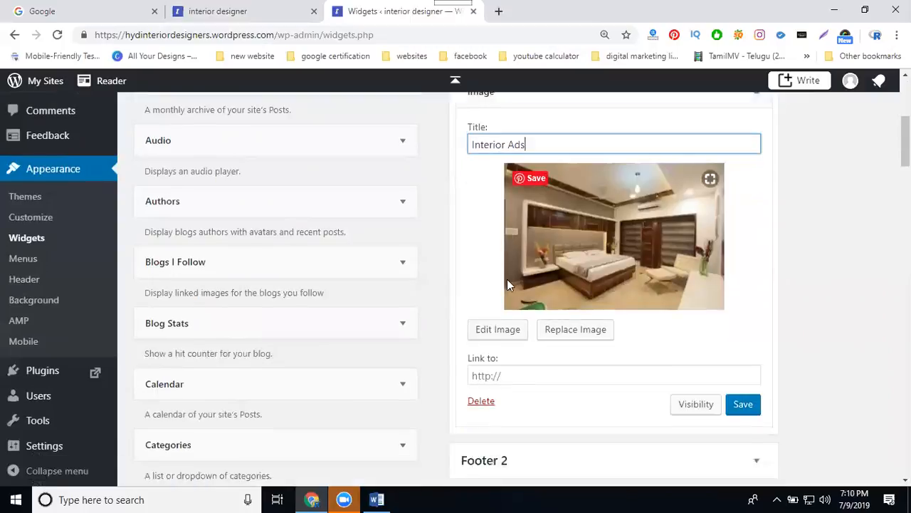
{"action": "left_click", "coordinate": [534, 271]}
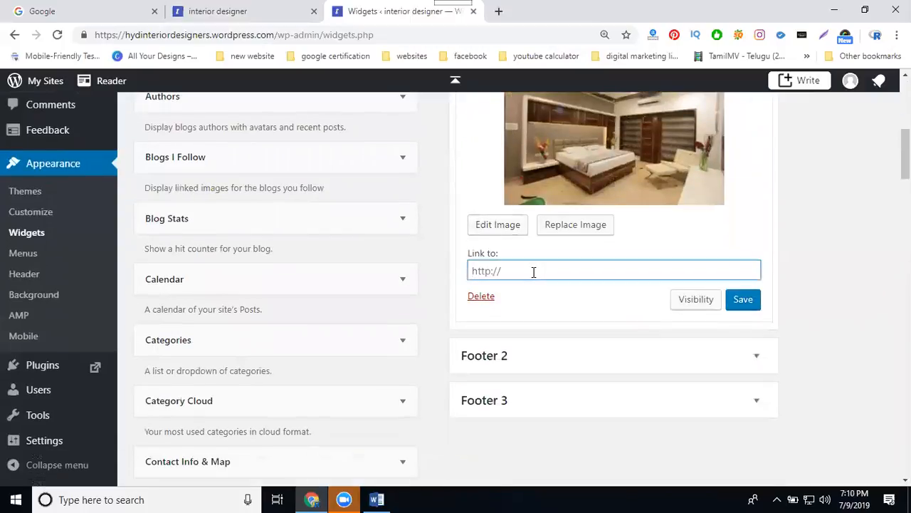
{"action": "key", "text": "ctrl+v"}
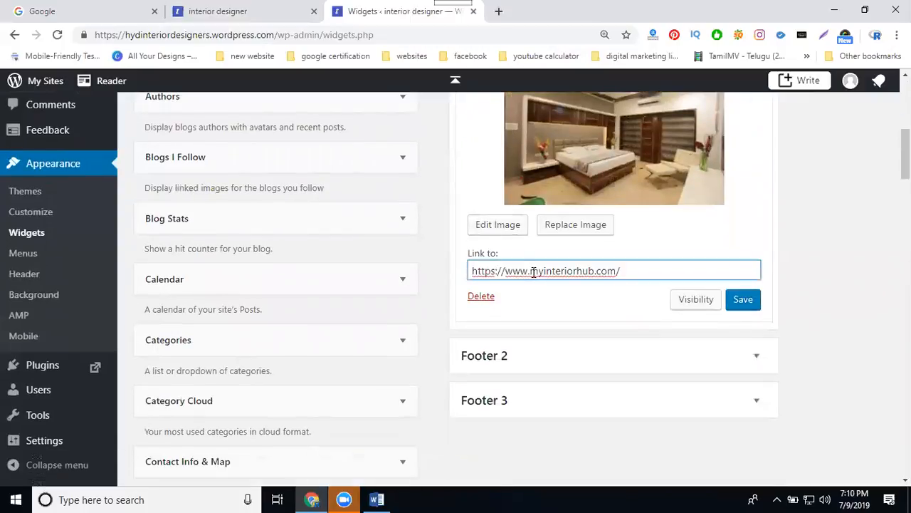
{"action": "left_click", "coordinate": [249, 13]}
{"action": "scroll", "coordinate": [415, 364], "scroll_direction": "down", "scroll_amount": 5}
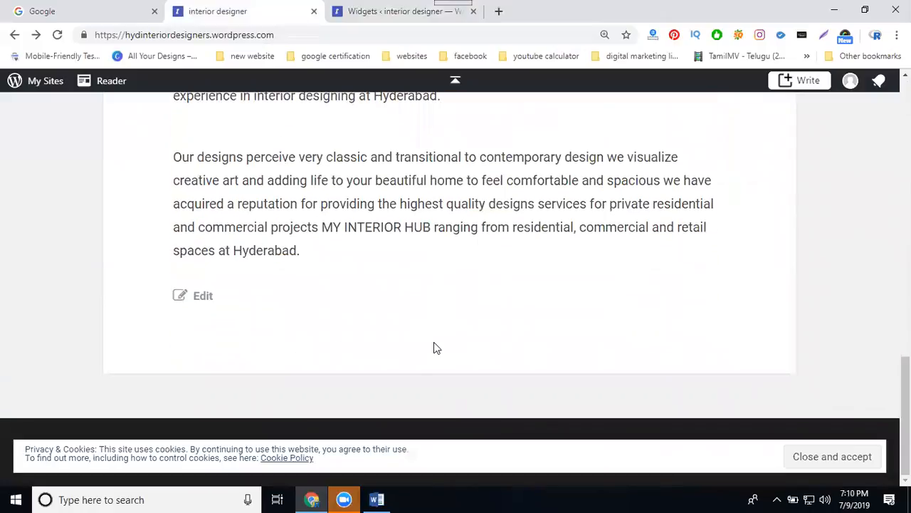
{"action": "left_click", "coordinate": [371, 11]}
{"action": "left_click", "coordinate": [740, 300]}
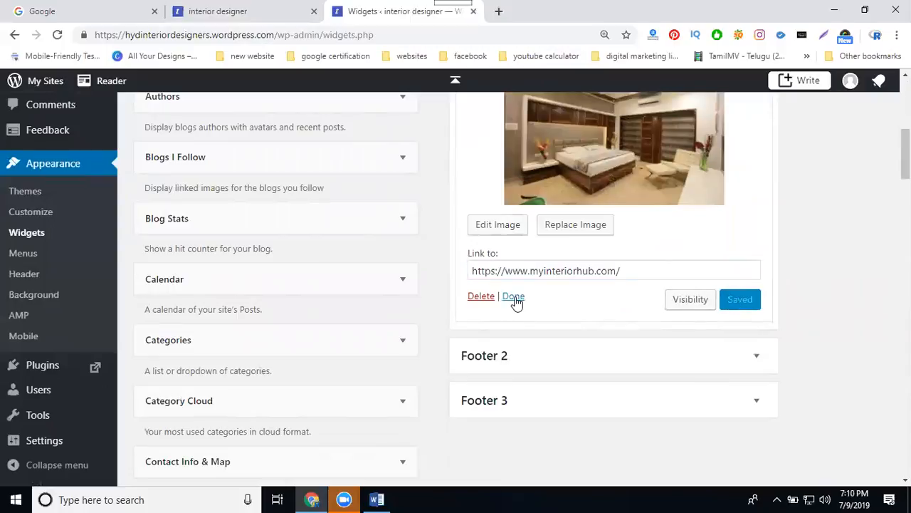
{"action": "left_click", "coordinate": [514, 297]}
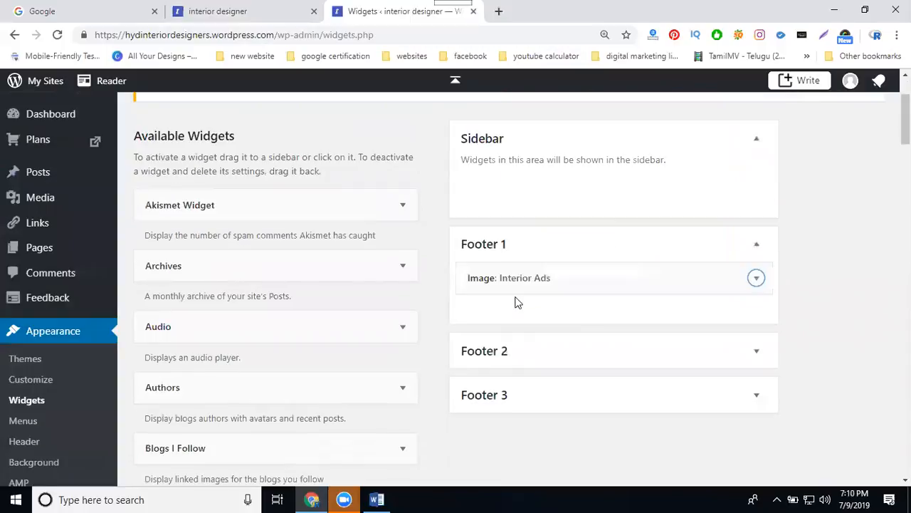
Reload the live interior designer site, test the link on the footer image and return to the site.
{"action": "left_click", "coordinate": [242, 15]}
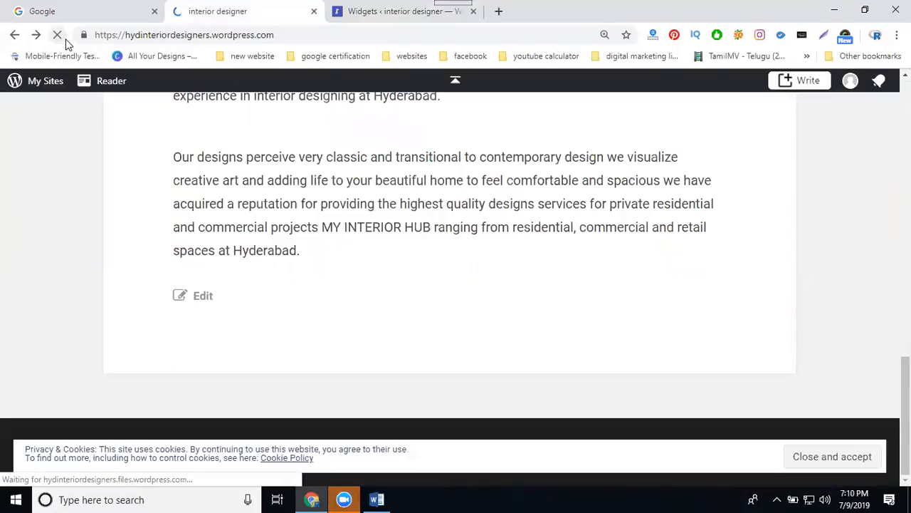
{"action": "scroll", "coordinate": [421, 197], "scroll_direction": "down", "scroll_amount": 3}
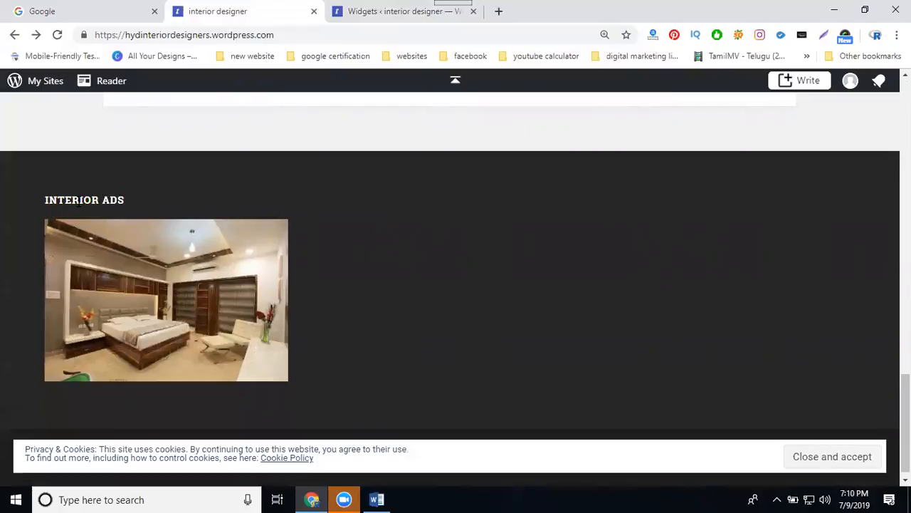
{"action": "left_click", "coordinate": [124, 280]}
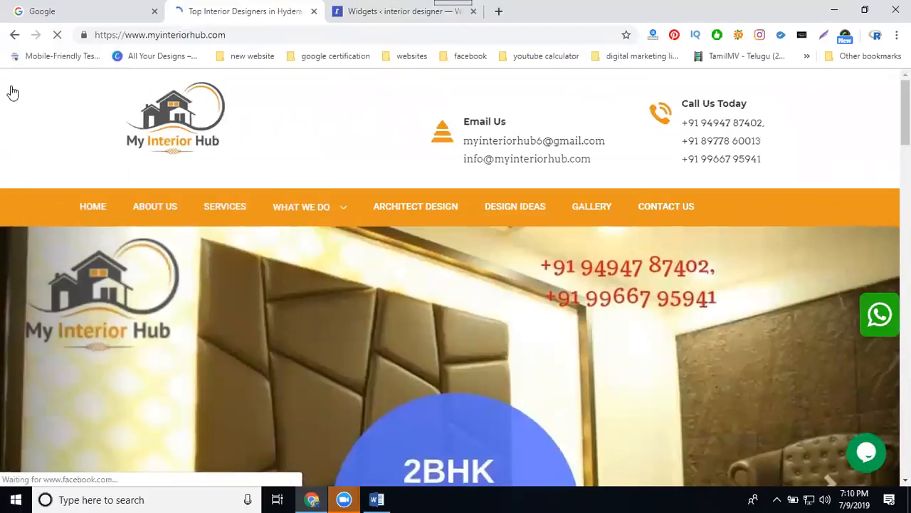
{"action": "left_click", "coordinate": [15, 36]}
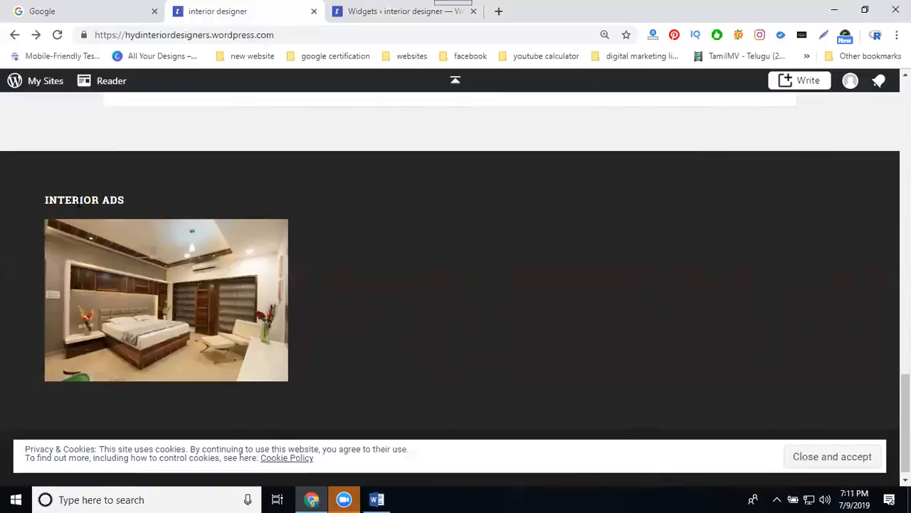
Delete the Interior Ads image widget from the Footer 1 area.
{"action": "left_click", "coordinate": [382, 9]}
{"action": "left_click", "coordinate": [756, 278]}
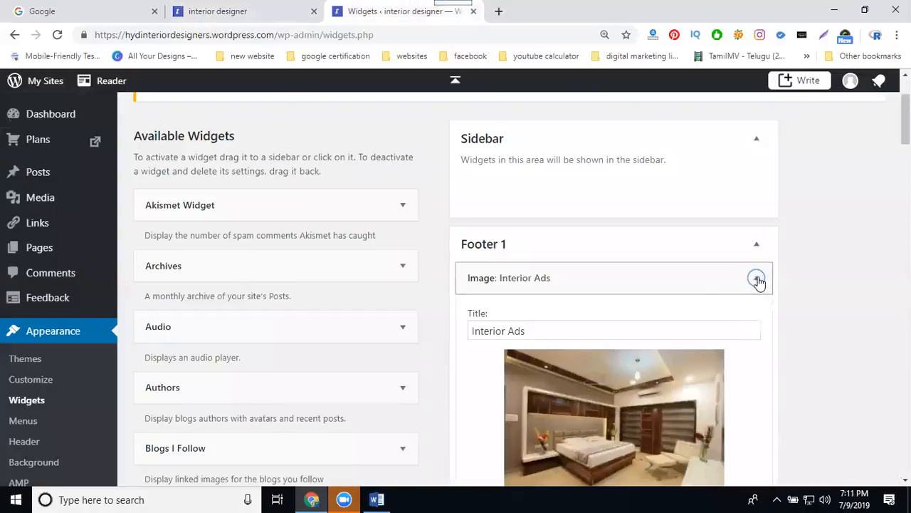
{"action": "scroll", "coordinate": [692, 300], "scroll_direction": "down", "scroll_amount": 1}
{"action": "scroll", "coordinate": [692, 300], "scroll_direction": "down", "scroll_amount": 4}
{"action": "left_click", "coordinate": [475, 257]}
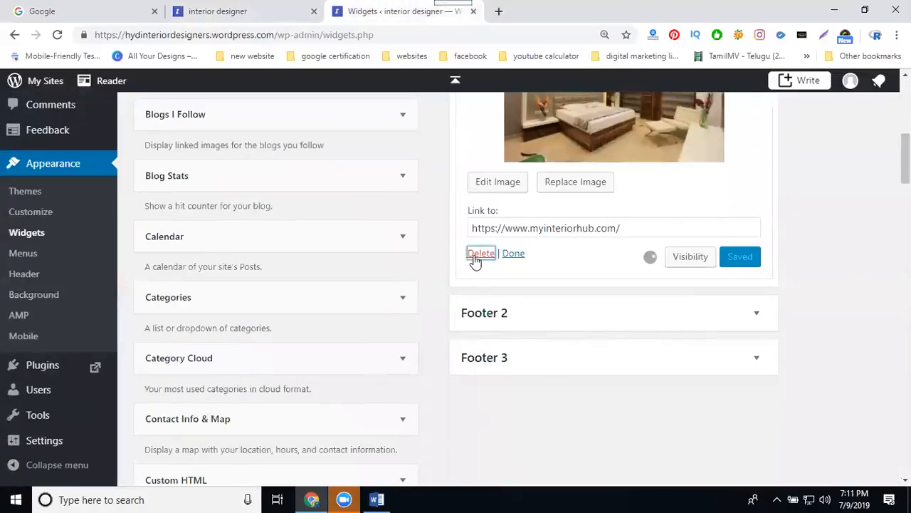
Reload the live interior designer site to check its footer without the image widget.
{"action": "left_click", "coordinate": [209, 16]}
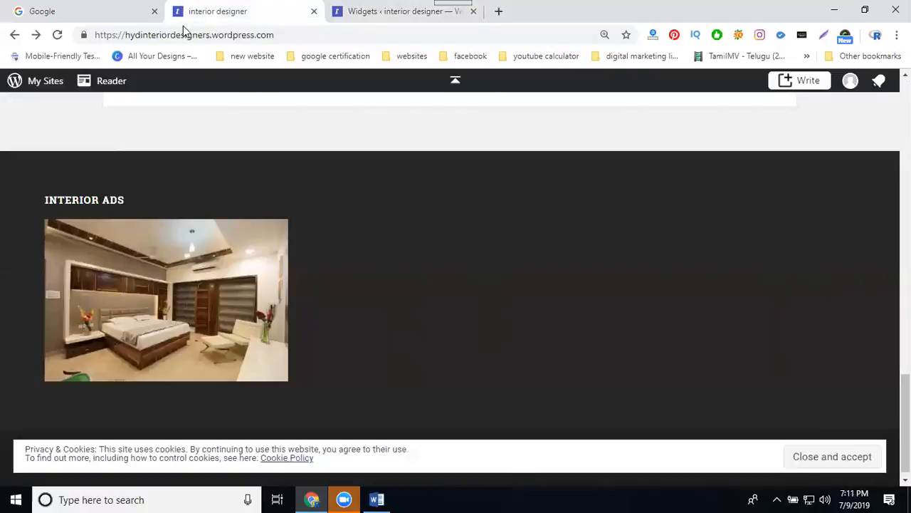
{"action": "left_click", "coordinate": [60, 39]}
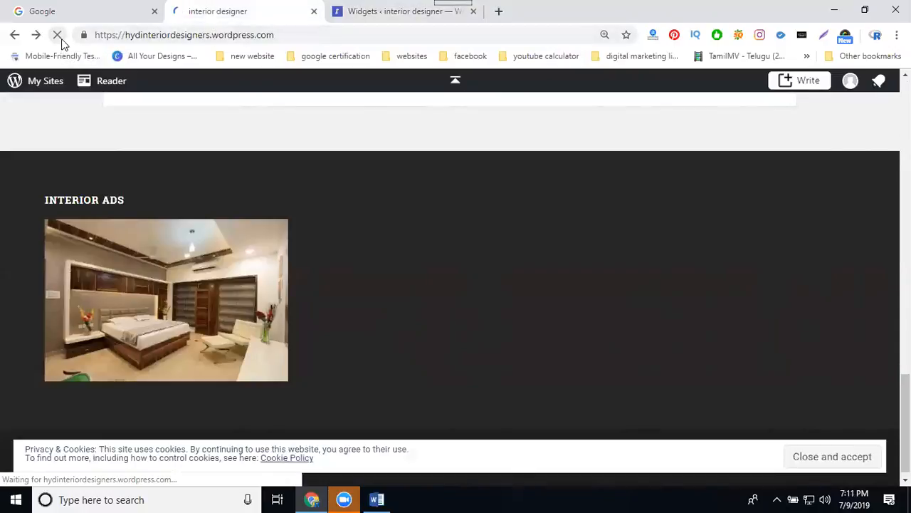